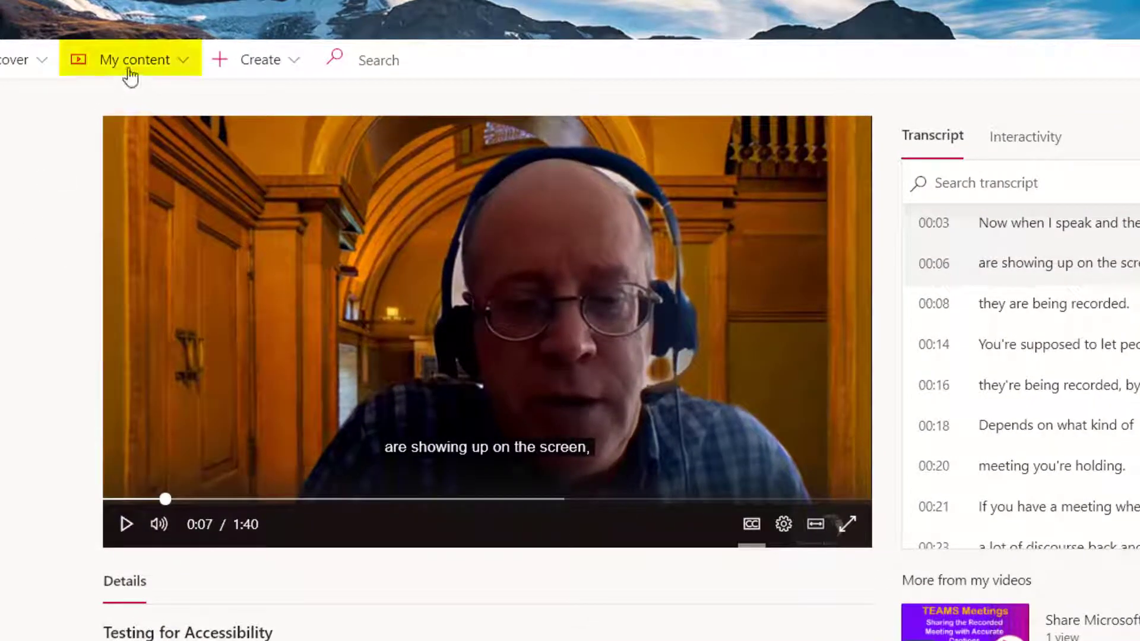
Step: Go to My content > Videos to reach the Testing for Accessibility video's edit page
{"action": "left_click", "coordinate": [159, 72]}
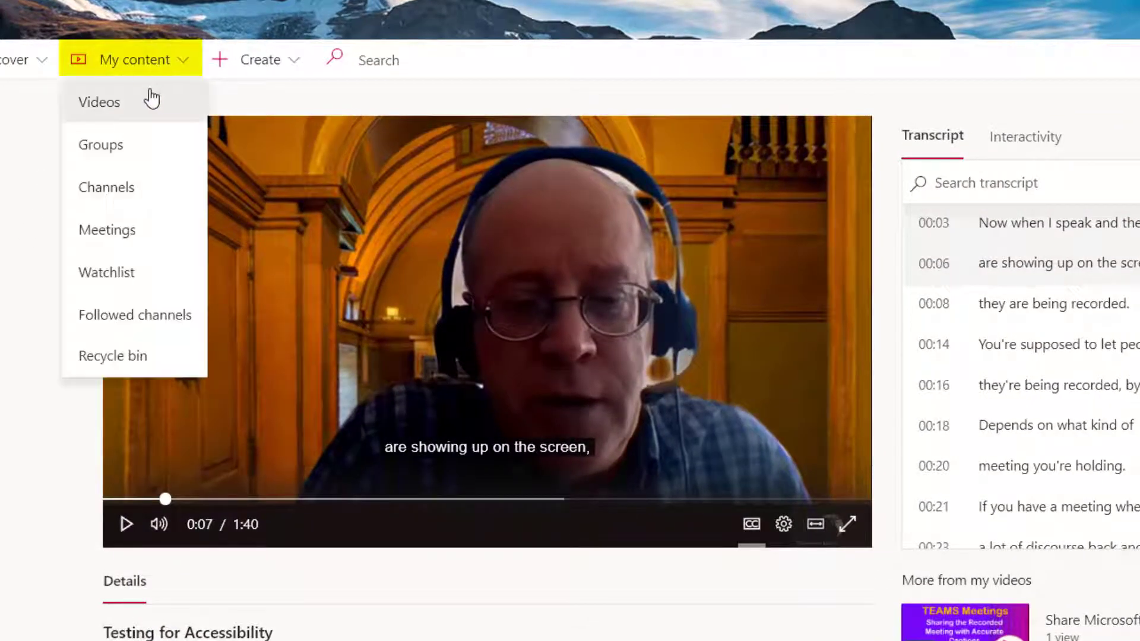
{"action": "left_click", "coordinate": [161, 116]}
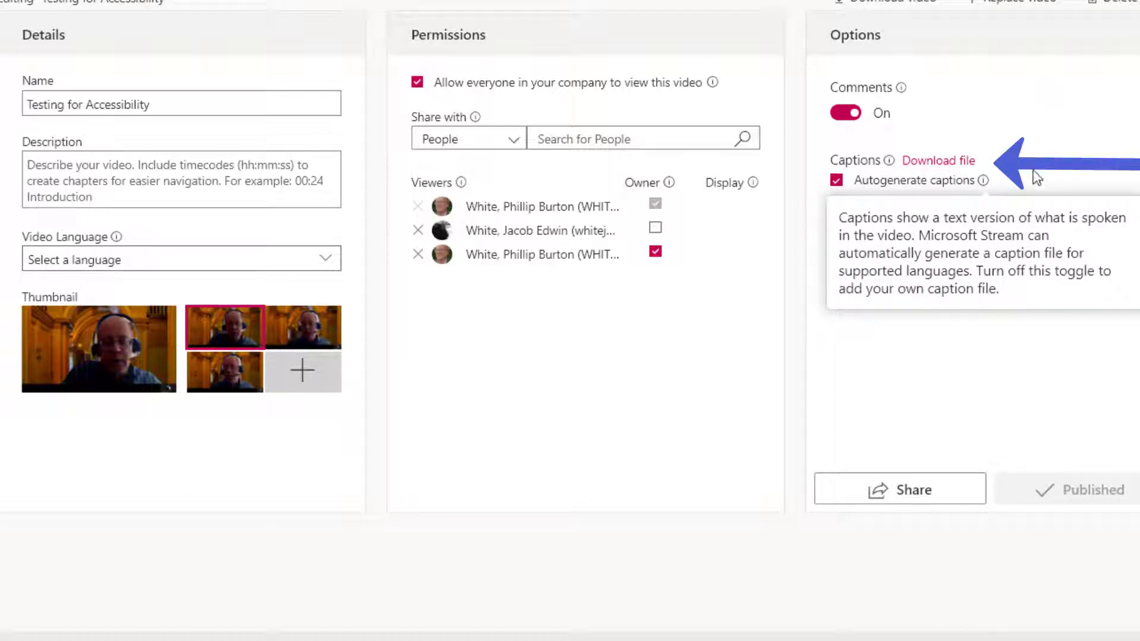
Step: Download the video's autogenerated .vtt caption file and open it in Word
{"action": "left_click", "coordinate": [966, 163]}
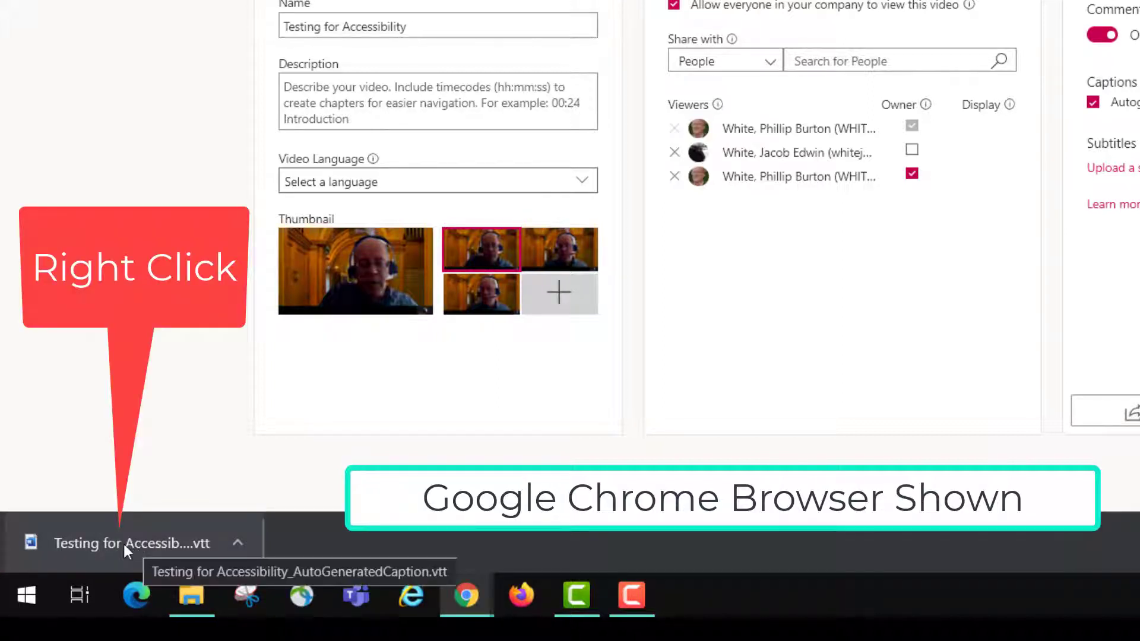
{"action": "right_click", "coordinate": [175, 540]}
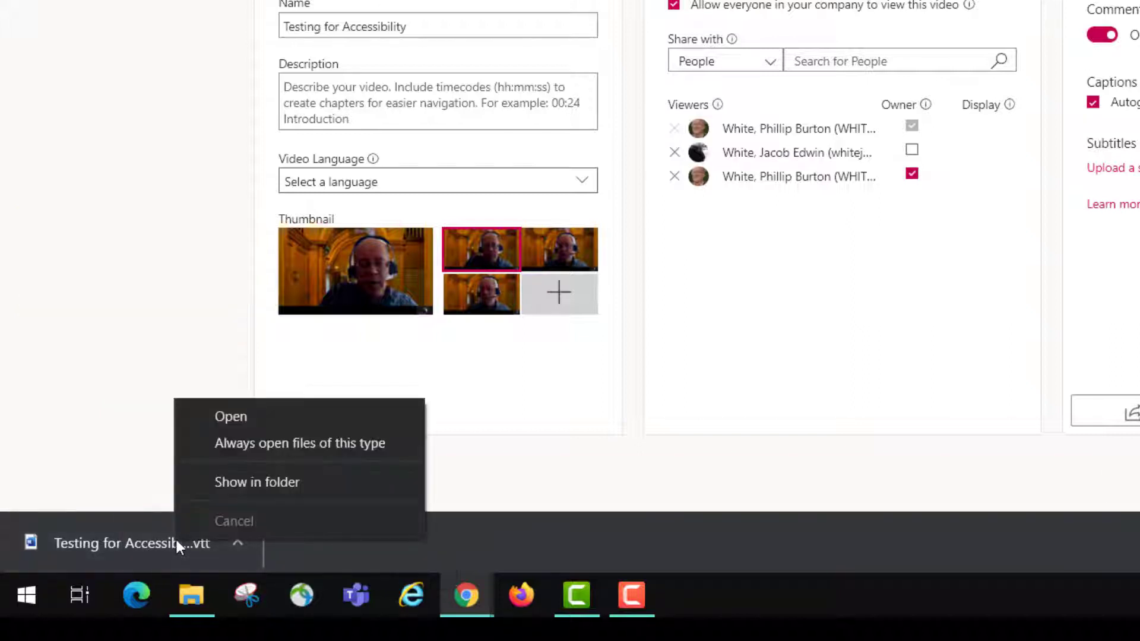
{"action": "left_click", "coordinate": [248, 418]}
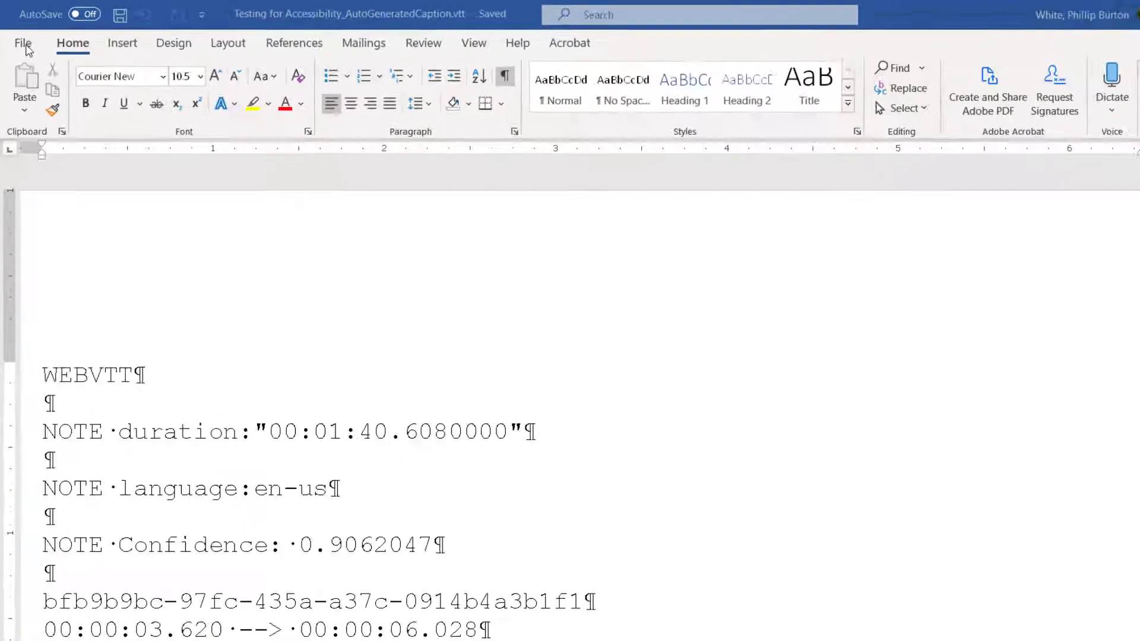
Step: Start Save As with Word Document (*.docx) type and delete the old file name
{"action": "left_click", "coordinate": [30, 50]}
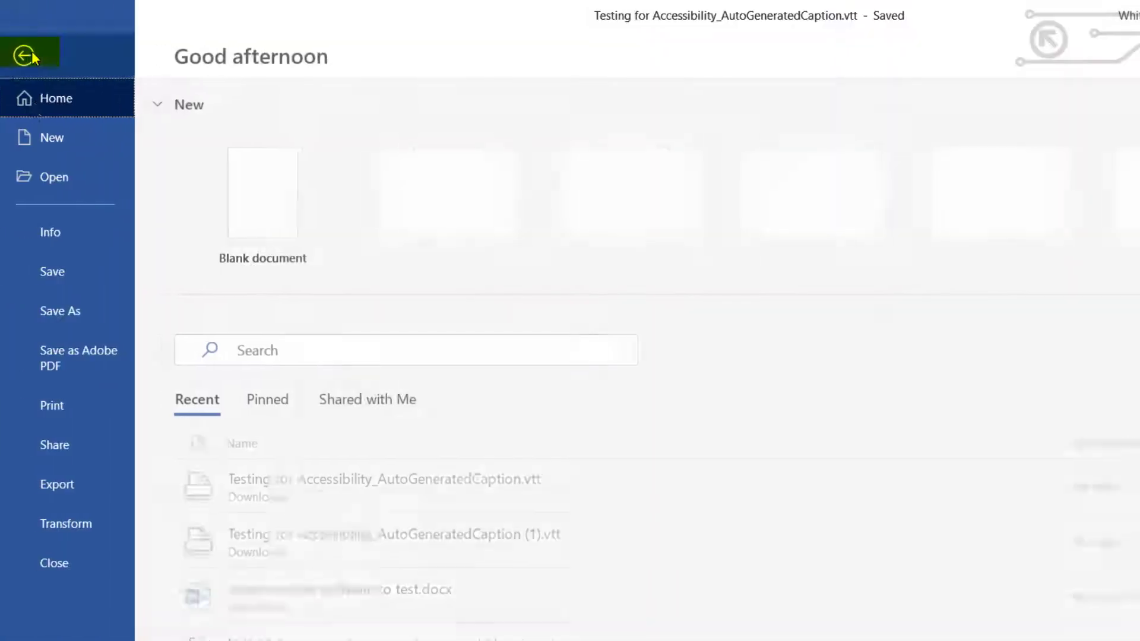
{"action": "left_click", "coordinate": [82, 312]}
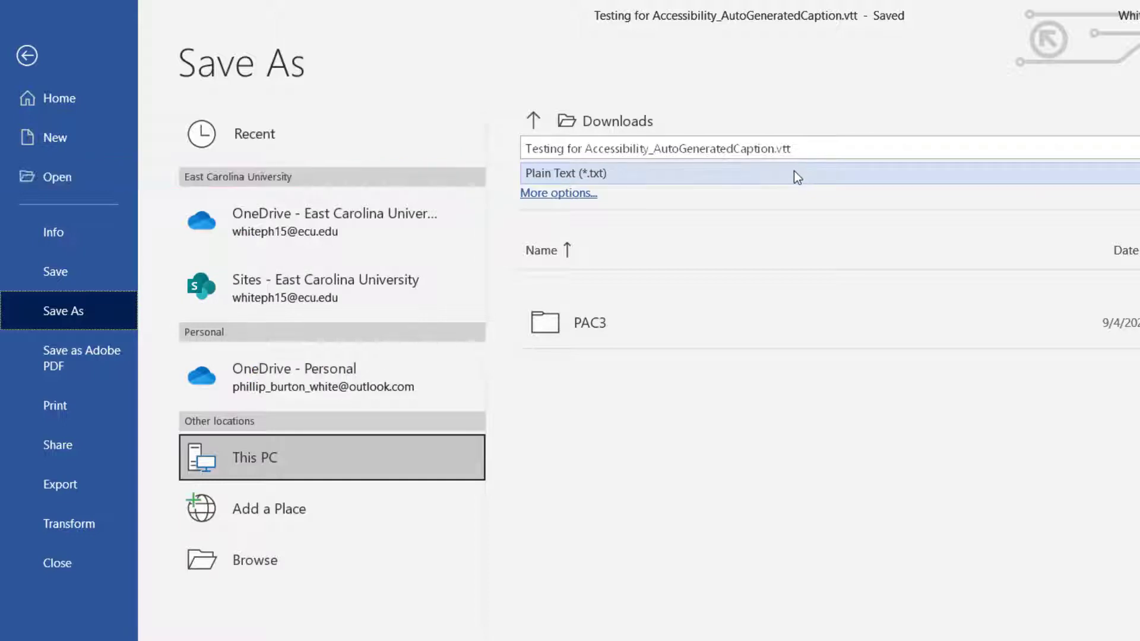
{"action": "left_click", "coordinate": [794, 170]}
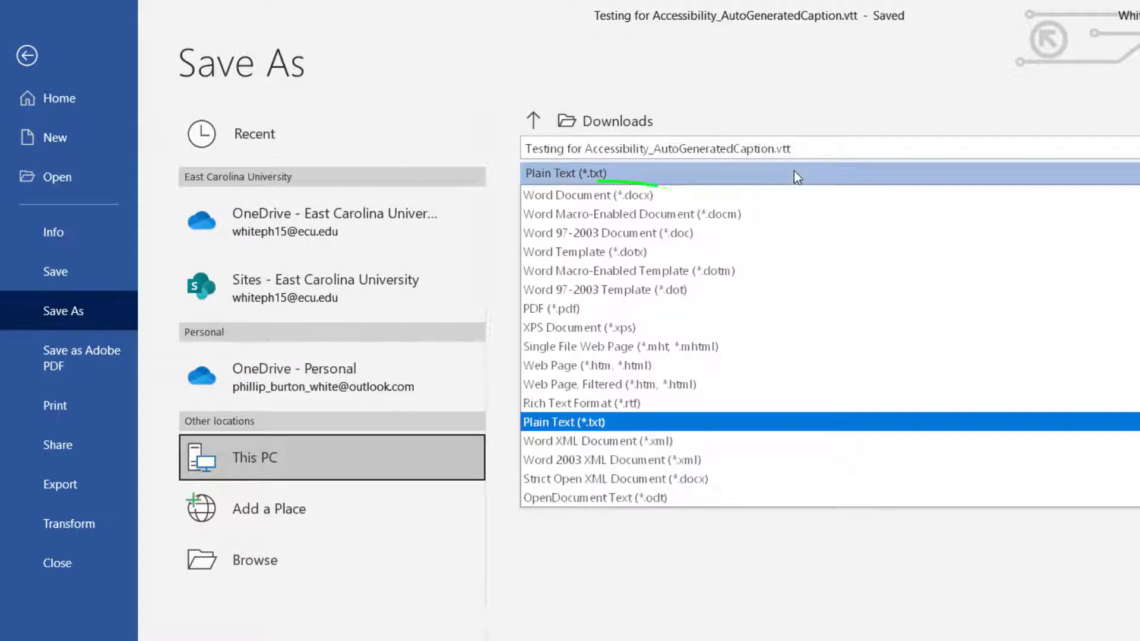
{"action": "left_click", "coordinate": [686, 196]}
{"action": "left_click", "coordinate": [764, 149]}
{"action": "left_click_drag", "start_coordinate": [776, 149], "coordinate": [528, 203]}
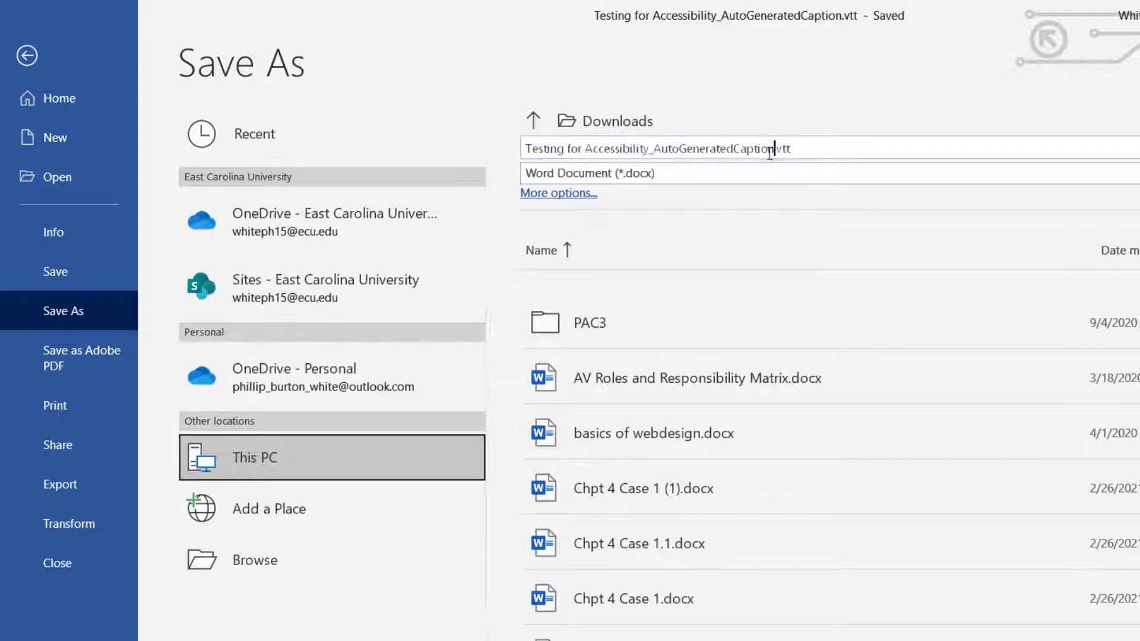
{"action": "key", "text": "BackSpace"}
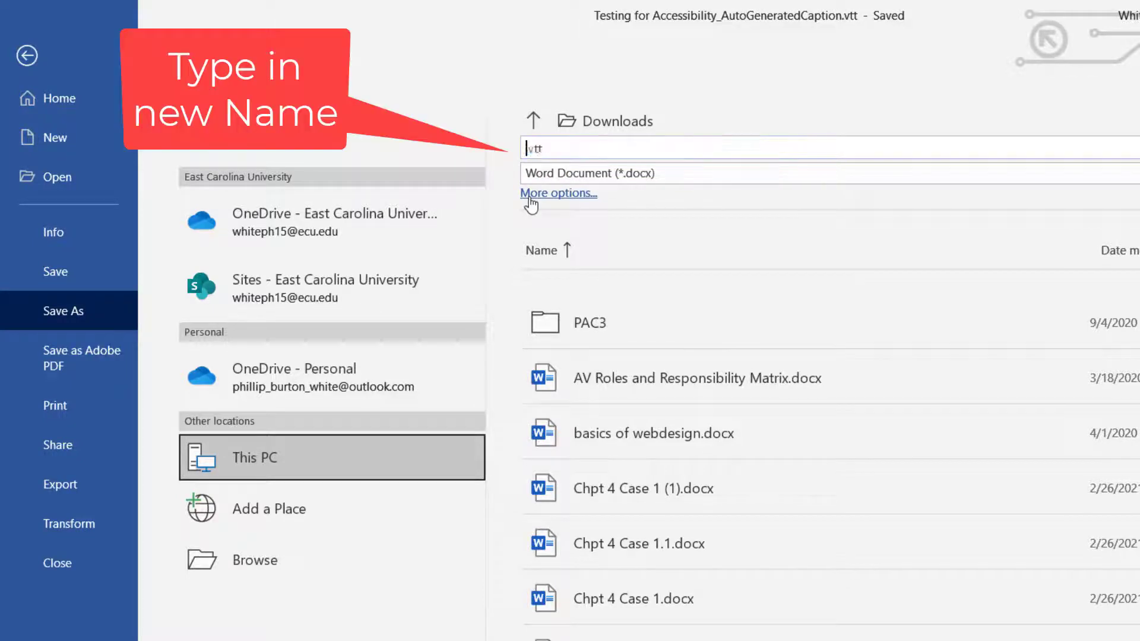
{"action": "type", "text": "T"}
{"action": "type", "text": "ranscript"}
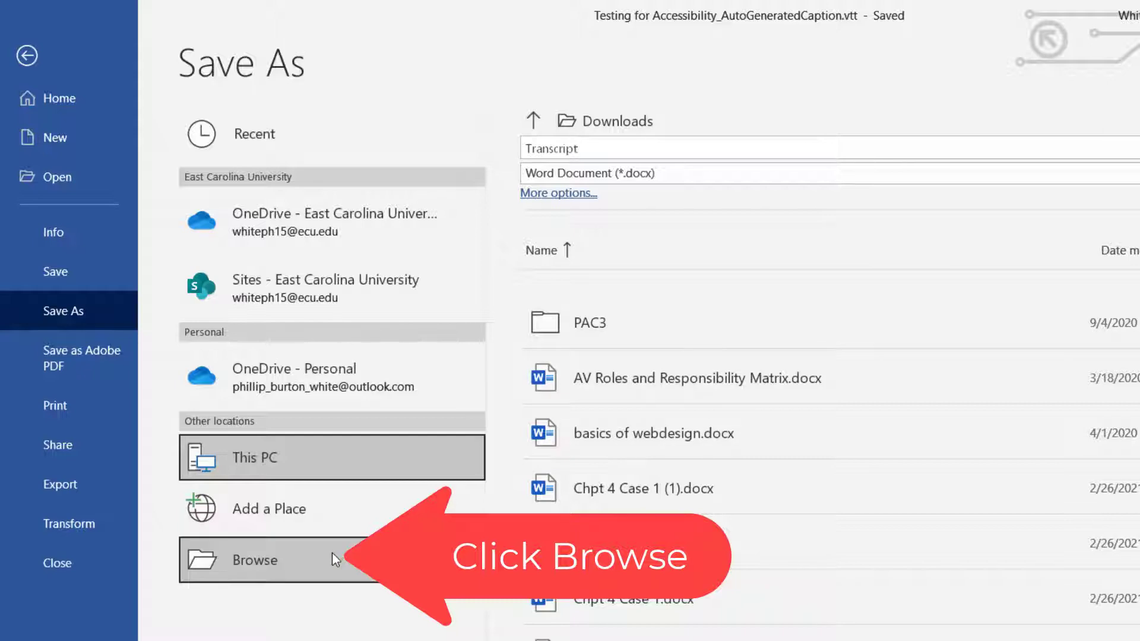
Step: Save Transcript.docx to the Desktop through the full Save As dialog
{"action": "left_click", "coordinate": [345, 563]}
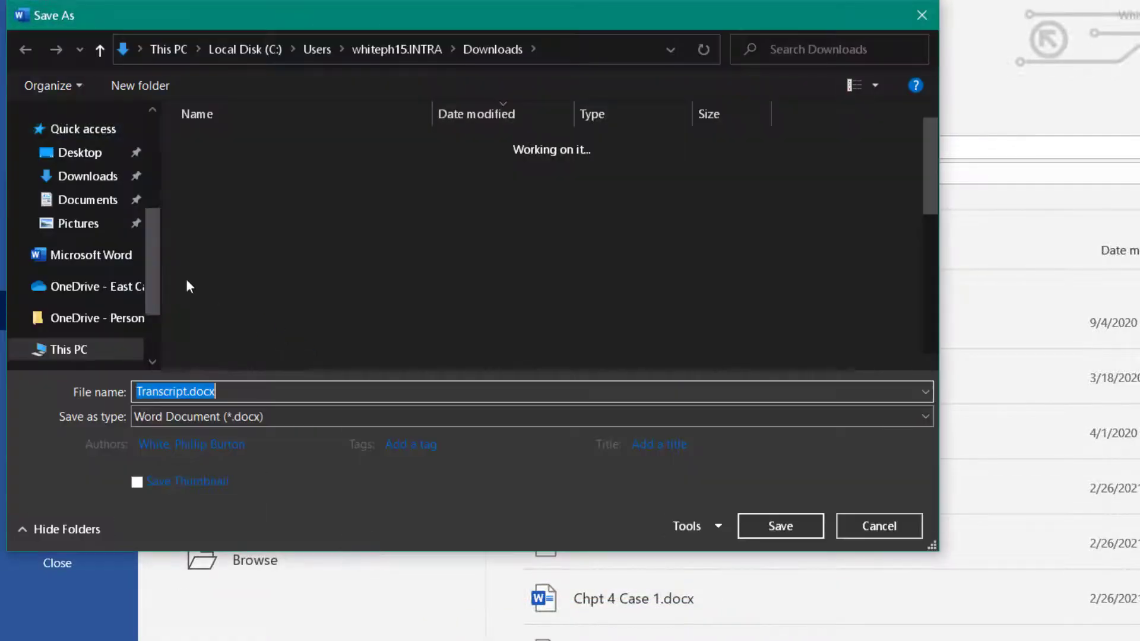
{"action": "left_click", "coordinate": [76, 170]}
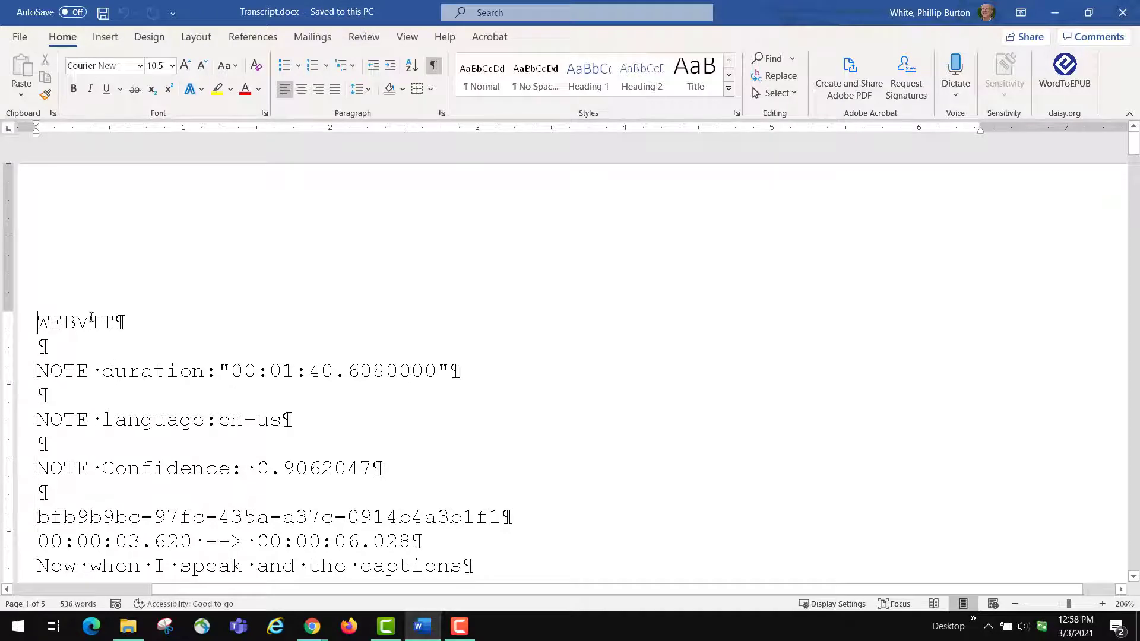
Step: Replace the WEBVTT header line with 'Transcript' followed by an empty line
{"action": "triple_click", "coordinate": [56, 326]}
{"action": "type", "text": "Tr"}
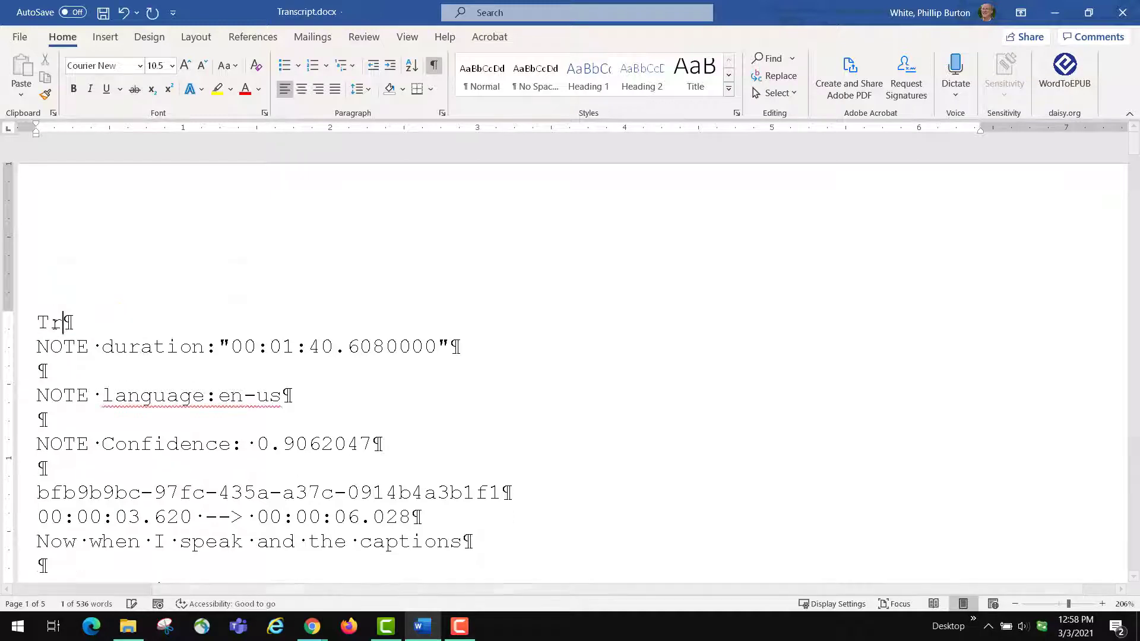
{"action": "type", "text": "anscript"}
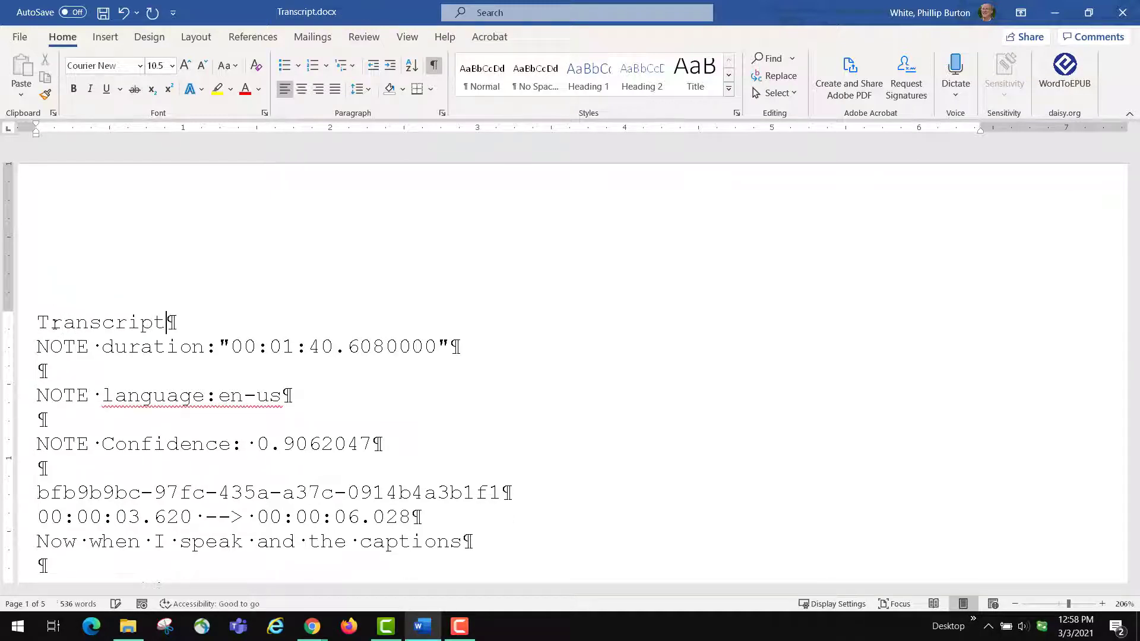
{"action": "key", "text": "Return"}
{"action": "scroll", "coordinate": [122, 360], "scroll_direction": "down", "scroll_amount": 1}
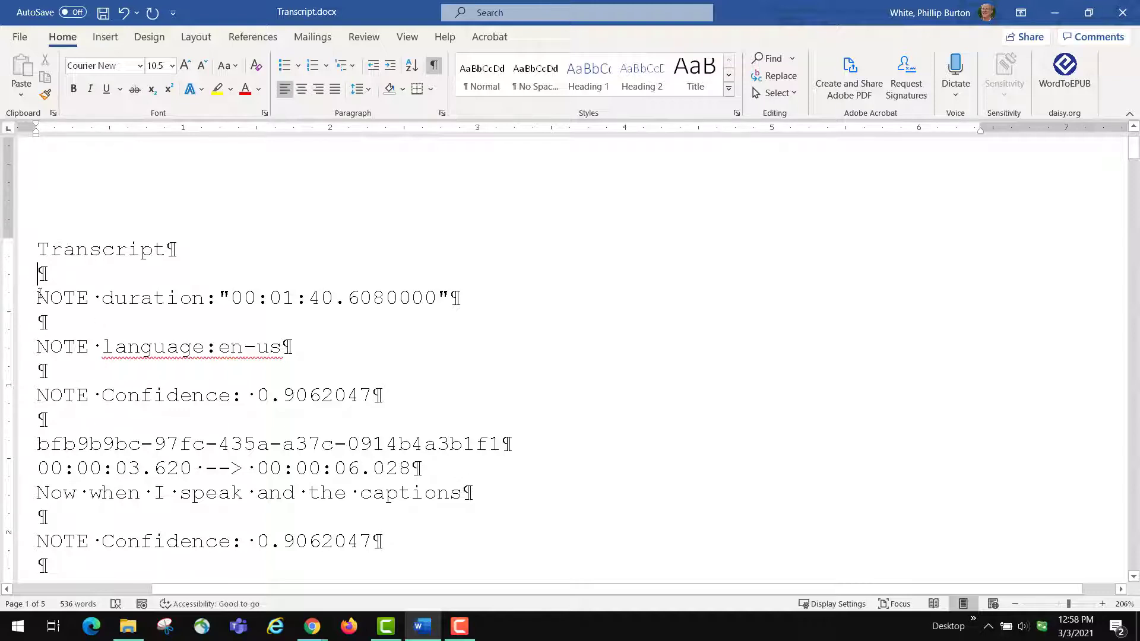
Step: Delete the first two NOTE, ID and timestamp blocks
{"action": "left_click_drag", "start_coordinate": [38, 298], "coordinate": [430, 459]}
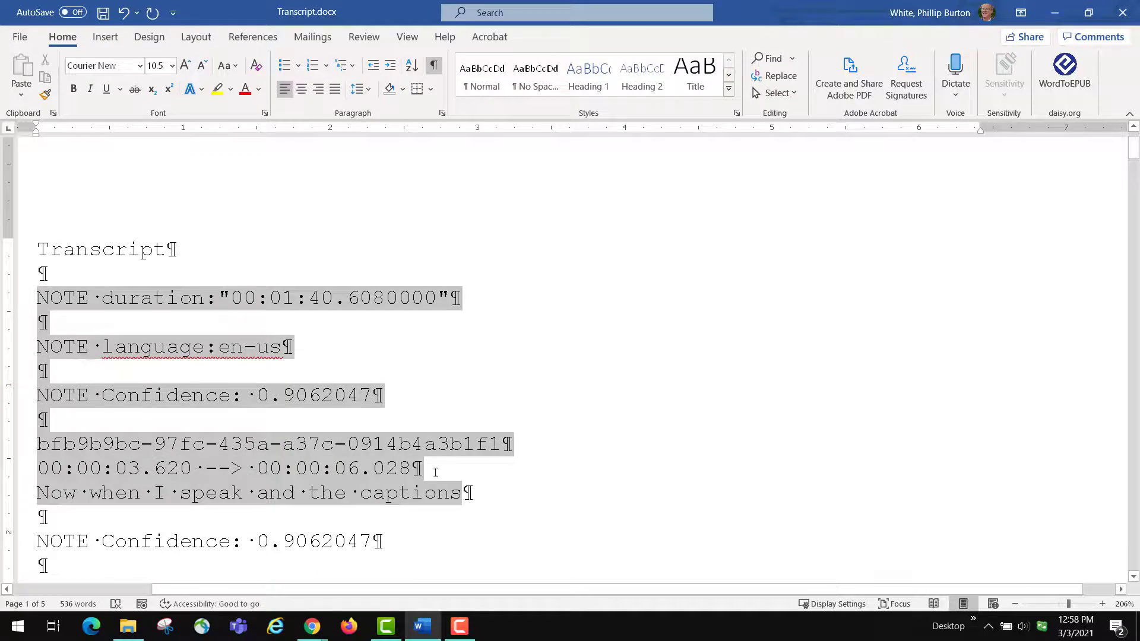
{"action": "key", "text": "Delete"}
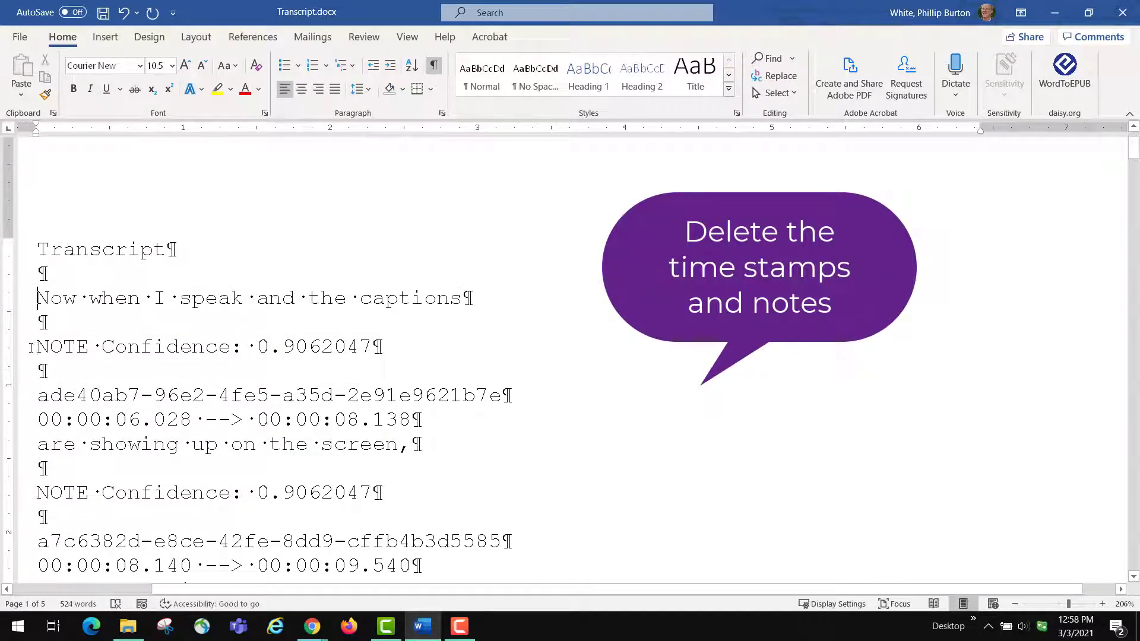
{"action": "left_click_drag", "start_coordinate": [36, 346], "coordinate": [416, 422]}
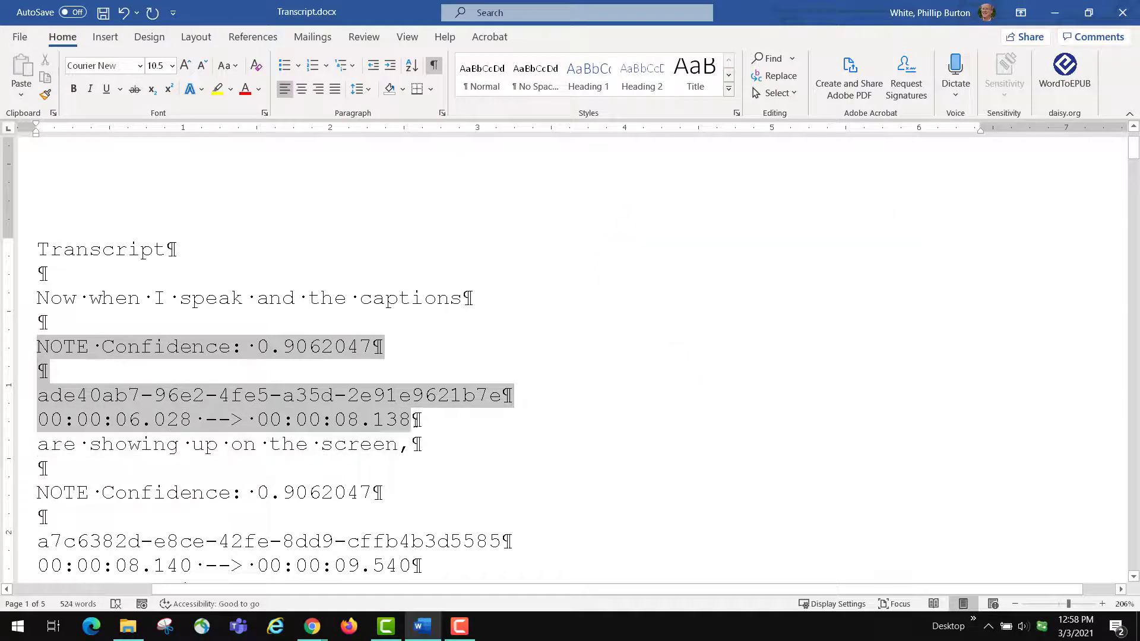
{"action": "key", "text": "Delete"}
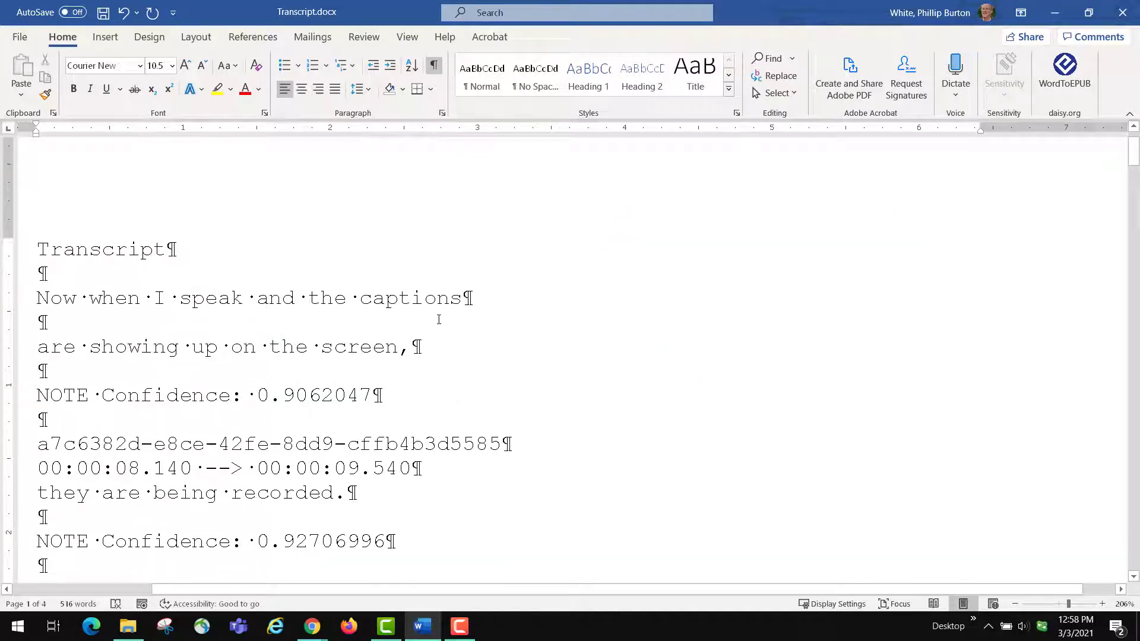
Step: Join the second caption onto the first caption line, removing the blank line
{"action": "left_click", "coordinate": [463, 298]}
{"action": "key", "text": "Delete"}
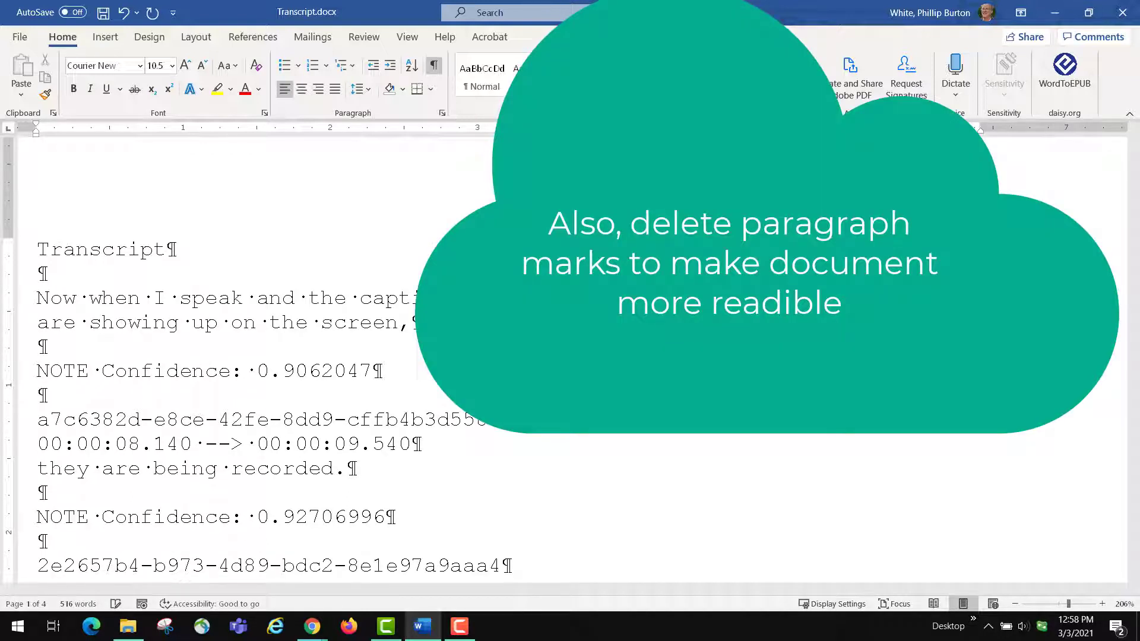
{"action": "key", "text": "Delete"}
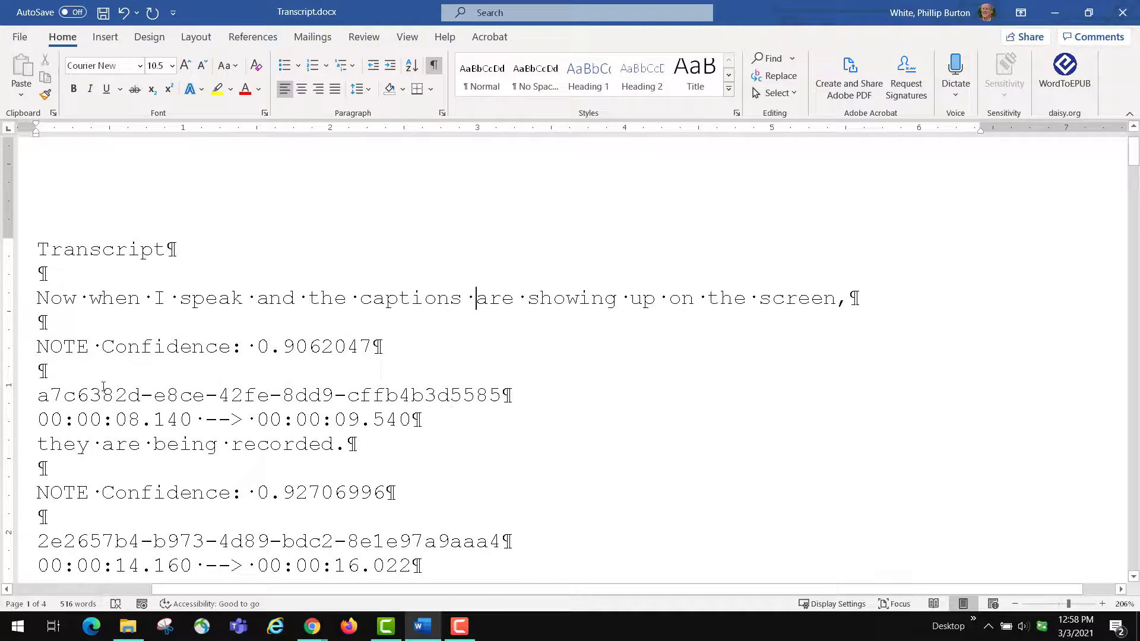
Step: Delete the next note block and the blank line before 'they are being recorded.'
{"action": "left_click_drag", "start_coordinate": [37, 346], "coordinate": [425, 419]}
{"action": "key", "text": "Delete"}
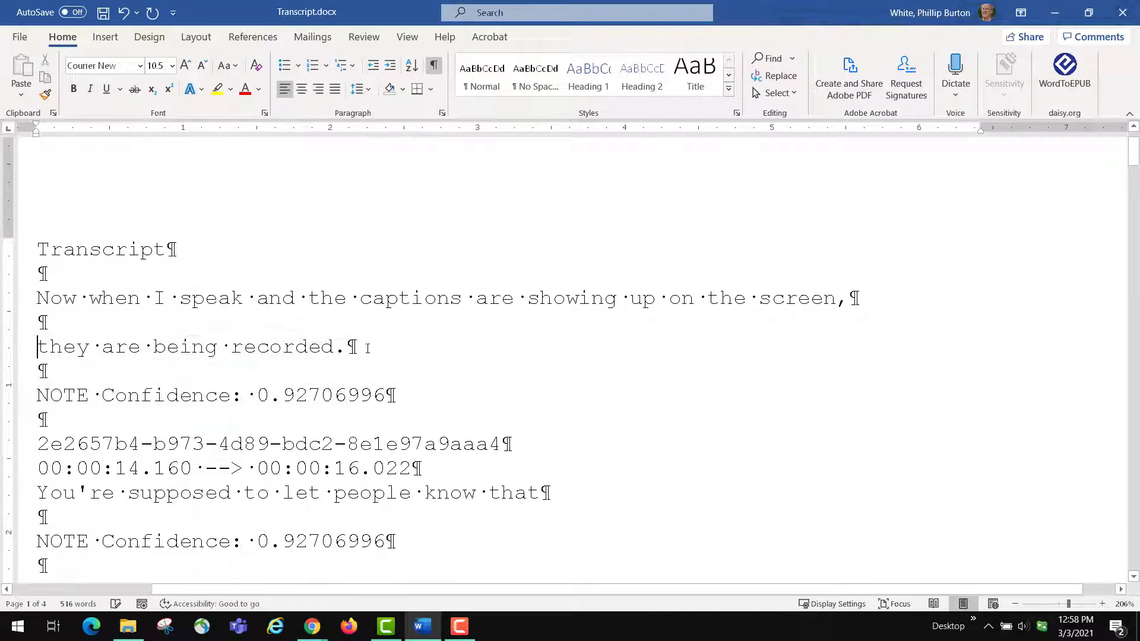
{"action": "key", "text": "Up"}
{"action": "key", "text": "Delete"}
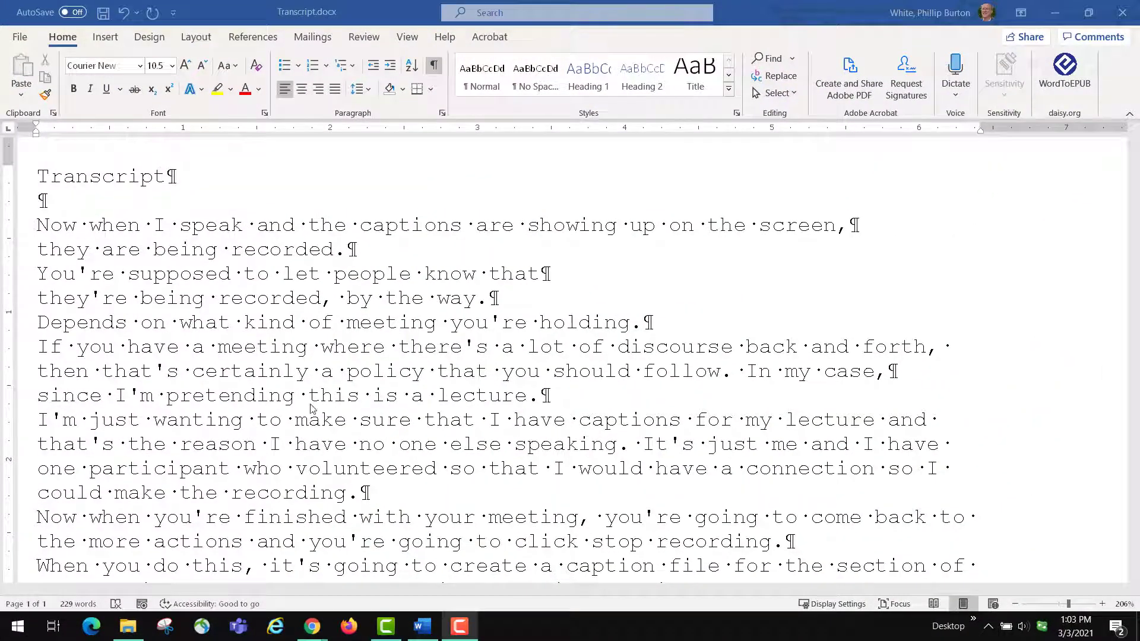
{"action": "scroll", "coordinate": [385, 347], "scroll_direction": "down", "scroll_amount": 1}
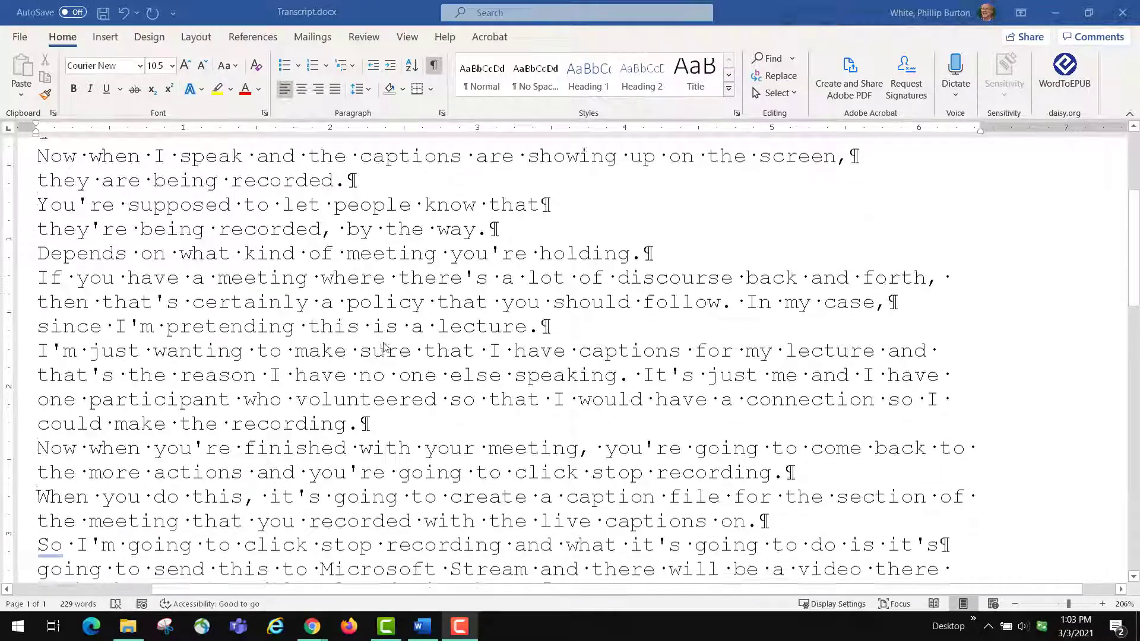